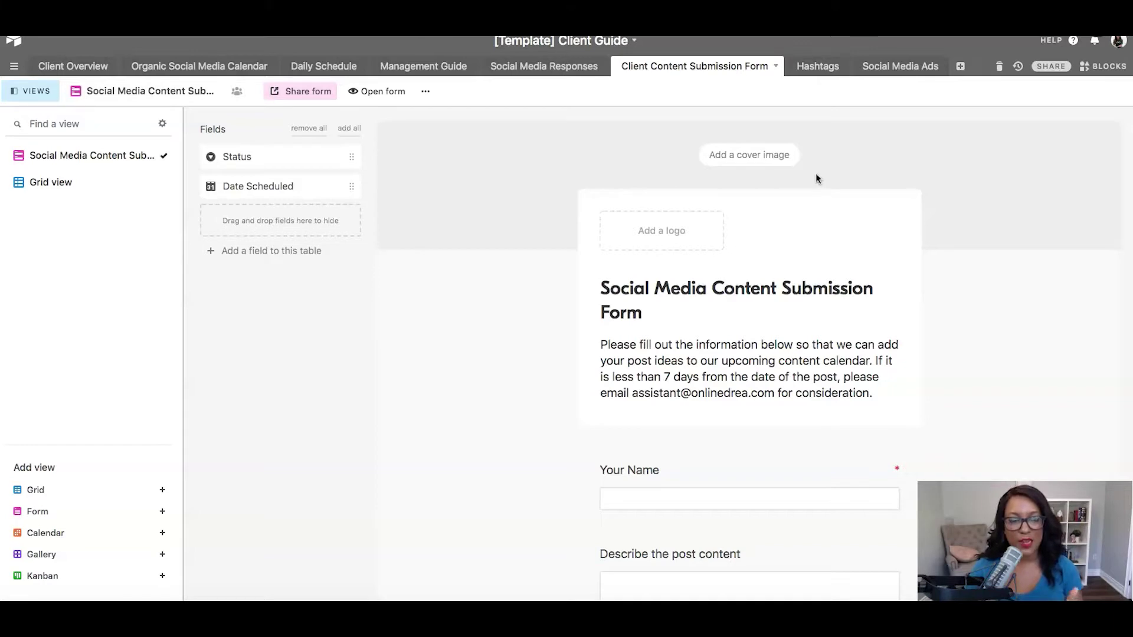
# - Review the form title and highlight the description's sentence about 7 days
pyautogui.scroll(-2, 816, 172)
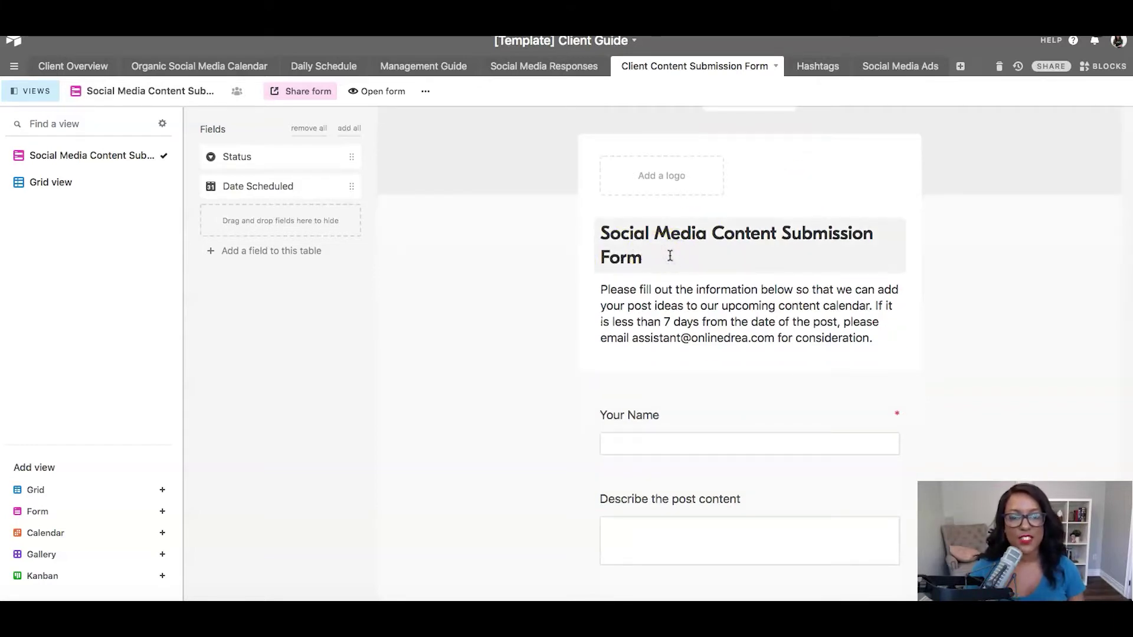
pyautogui.moveTo(666, 257); pyautogui.dragTo(619, 232)
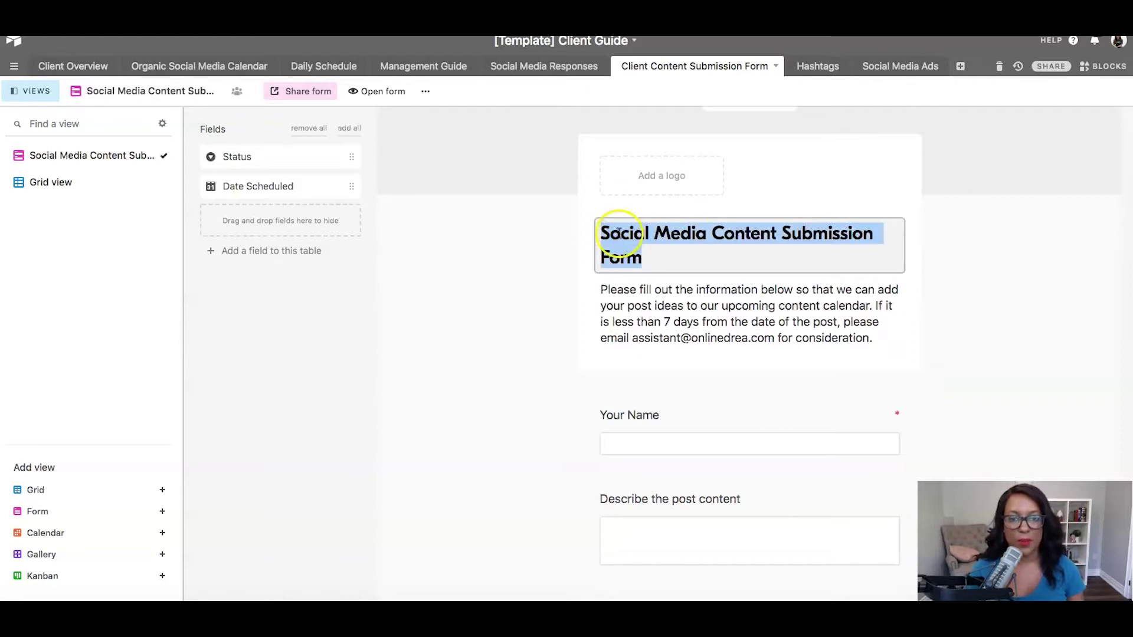
pyautogui.scroll(-2, 753, 227)
pyautogui.click(752, 228)
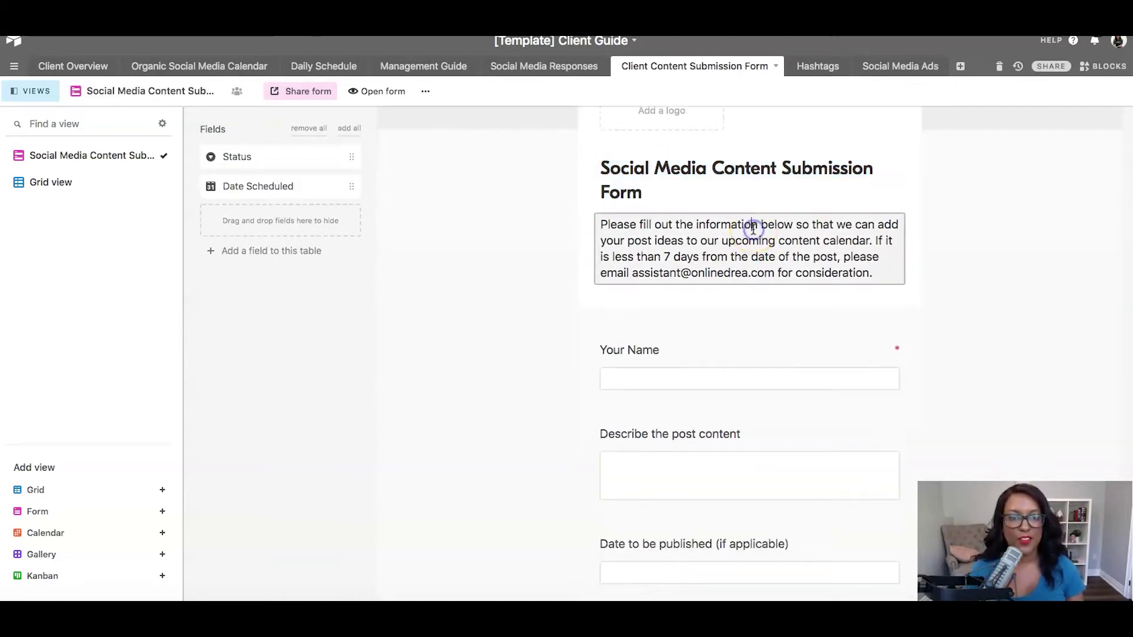
pyautogui.click(876, 241)
pyautogui.moveTo(877, 241); pyautogui.dragTo(887, 272)
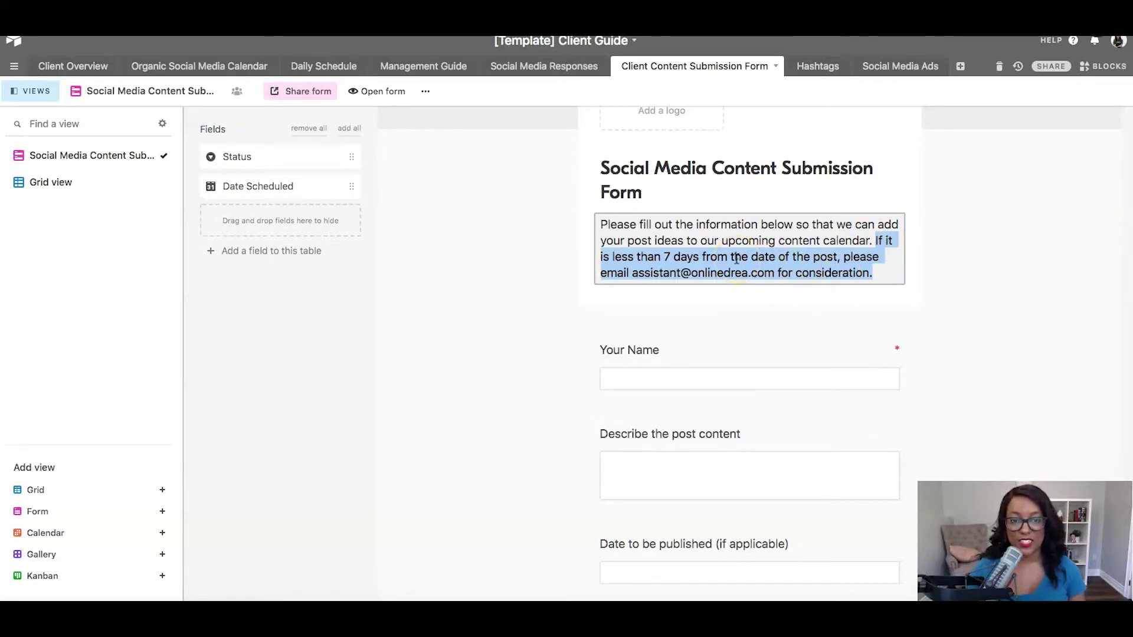
# - Scroll through the form's fields, then switch to the table's Grid view
pyautogui.scroll(-5, 737, 258)
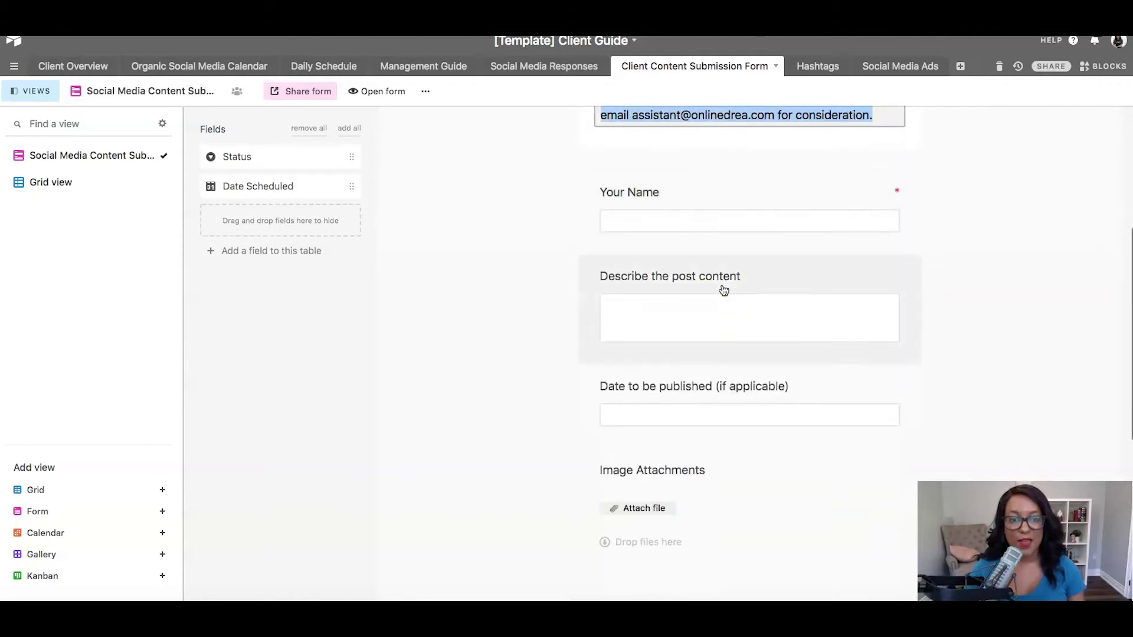
pyautogui.scroll(-3, 795, 312)
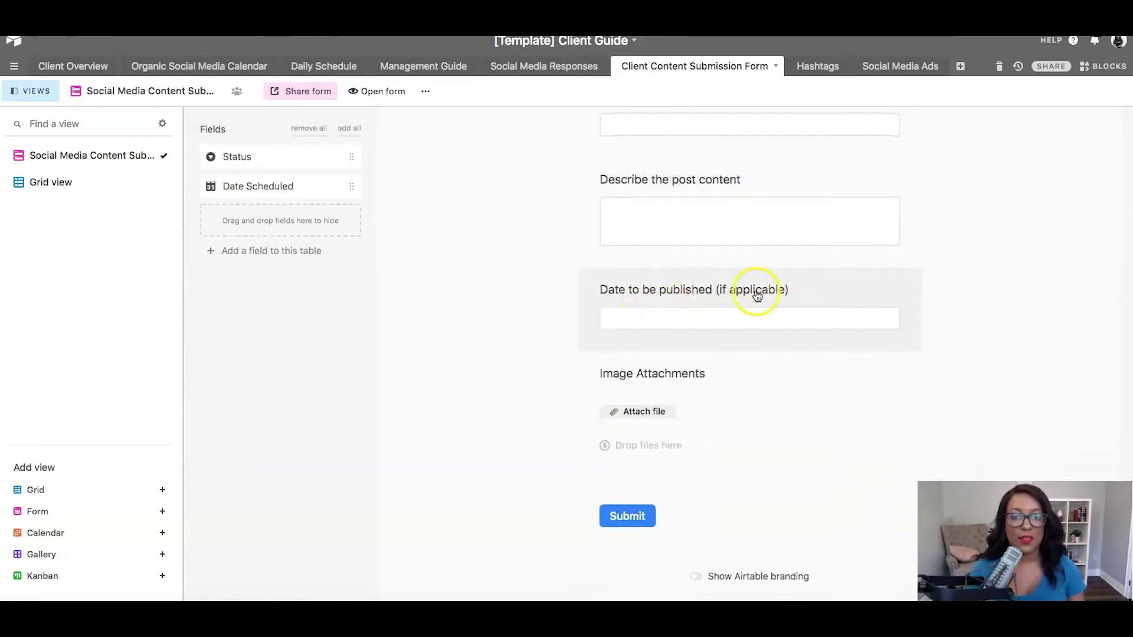
pyautogui.scroll(-1, 761, 308)
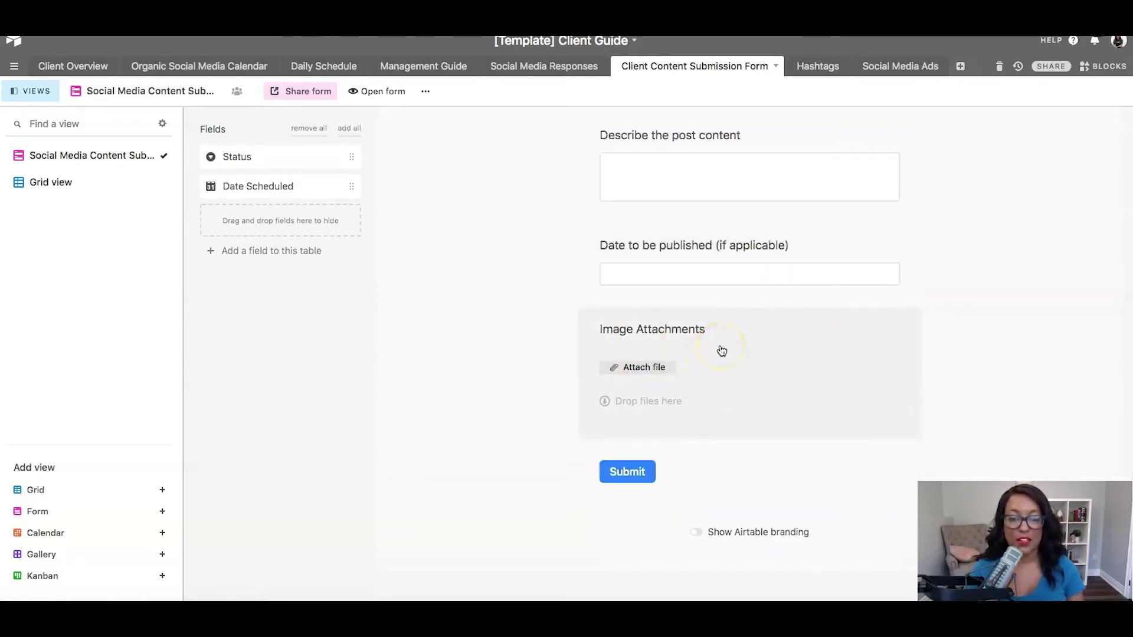
pyautogui.scroll(8, 721, 351)
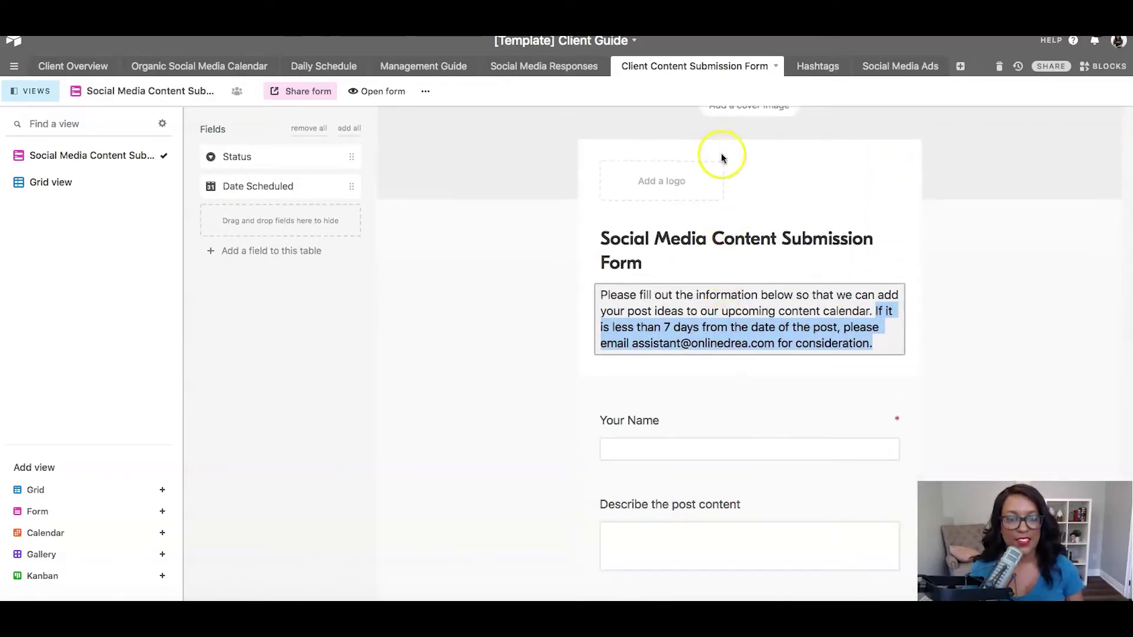
pyautogui.scroll(1, 737, 173)
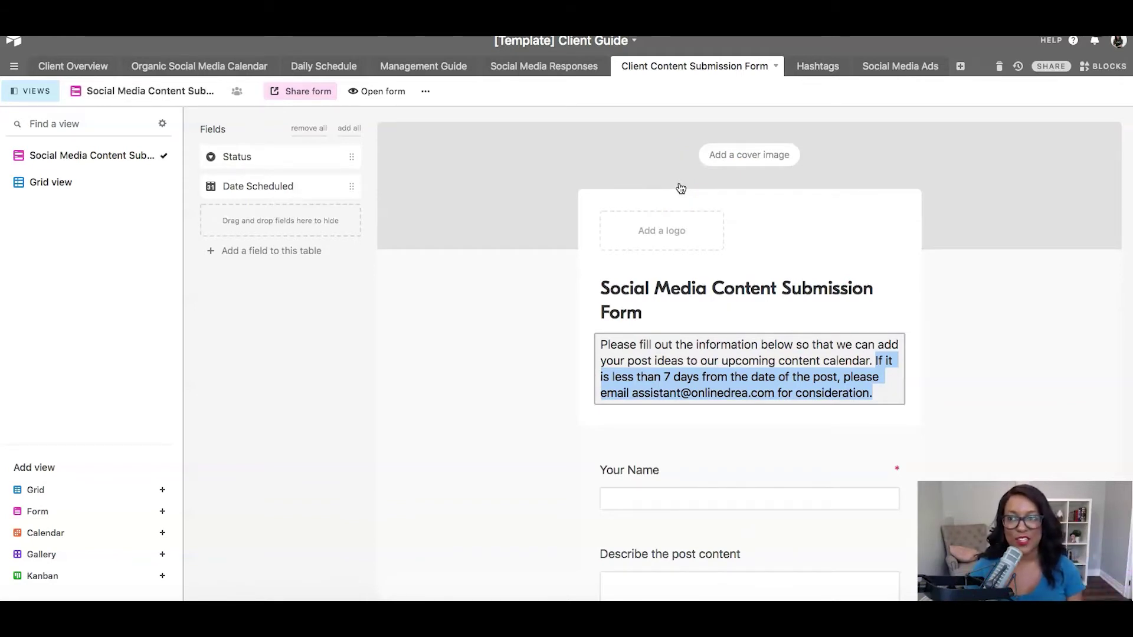
pyautogui.click(103, 187)
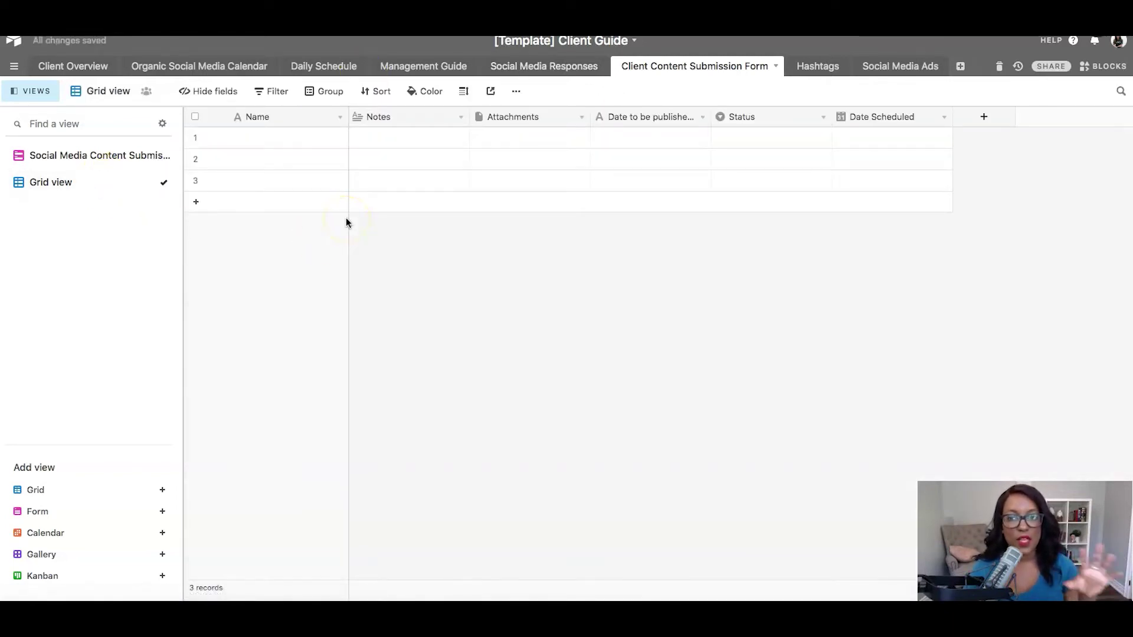
# - Inspect row 1's empty Name, Notes, Attachments, Date, Status and Date Scheduled cells
pyautogui.click(309, 144)
pyautogui.click(308, 144)
pyautogui.click(418, 141)
pyautogui.click(534, 142)
pyautogui.click(671, 142)
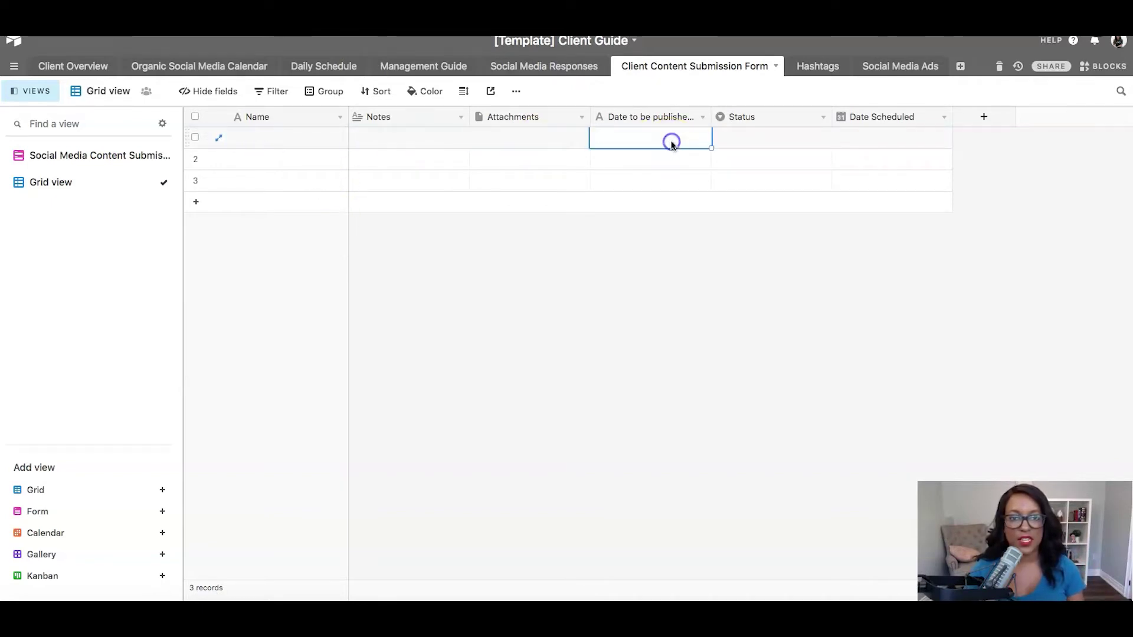
pyautogui.click(787, 139)
pyautogui.click(878, 138)
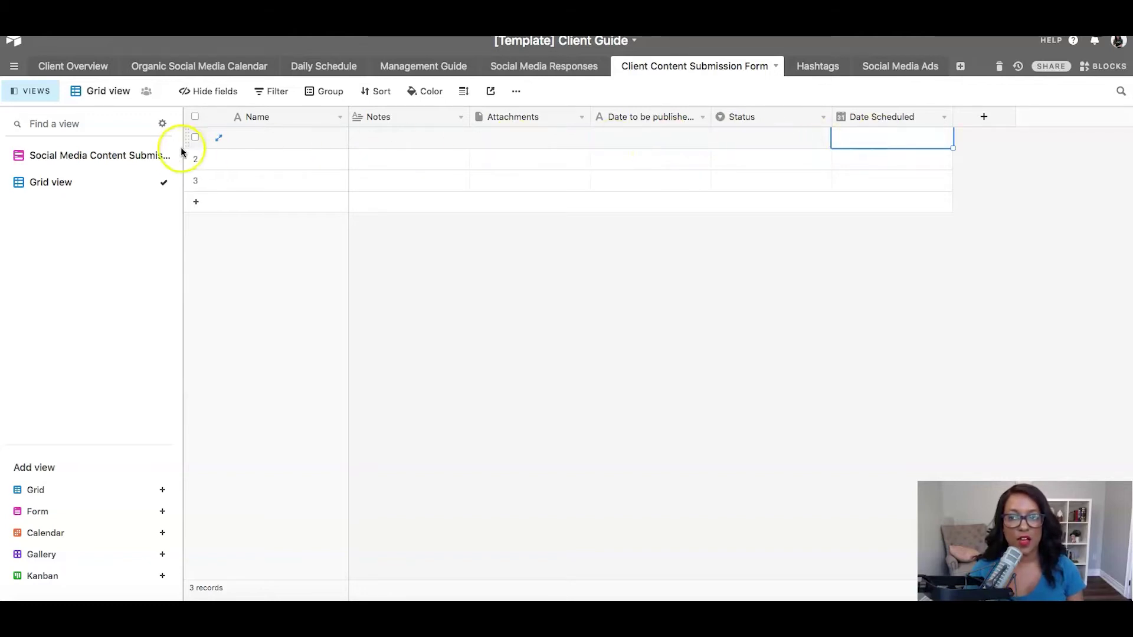
# - Check the Status options (Posted, In Progress, Submitted, Cancelled) and return to the form view
pyautogui.click(787, 139)
pyautogui.click(787, 139)
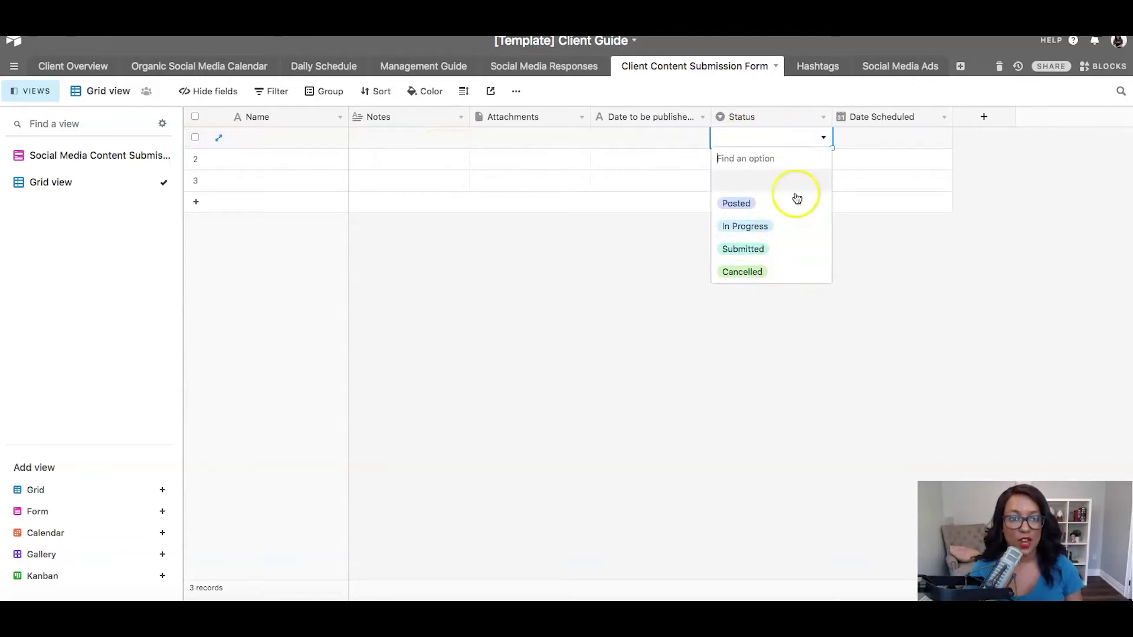
pyautogui.click(900, 116)
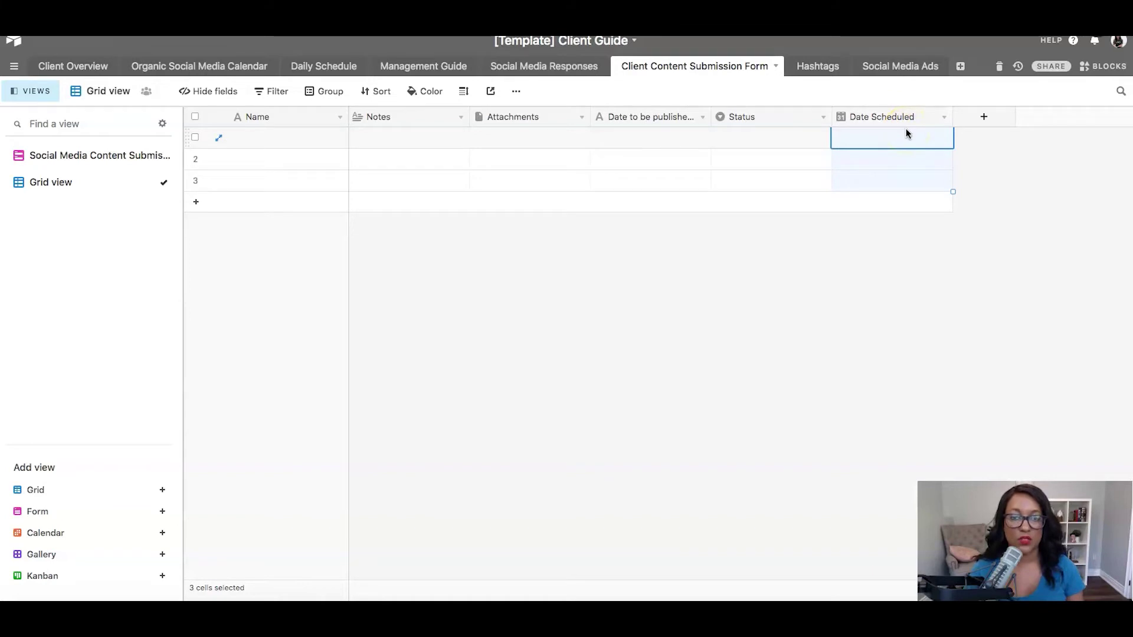
pyautogui.click(118, 157)
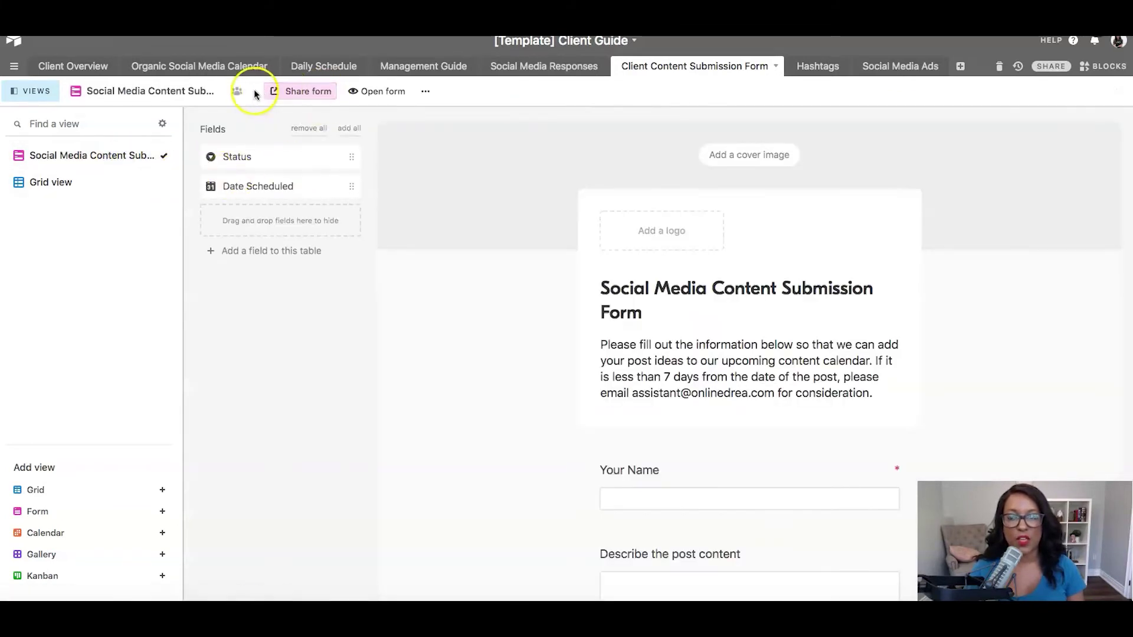
# - Open the form's private share link and preview the live form in a new tab
pyautogui.click(306, 95)
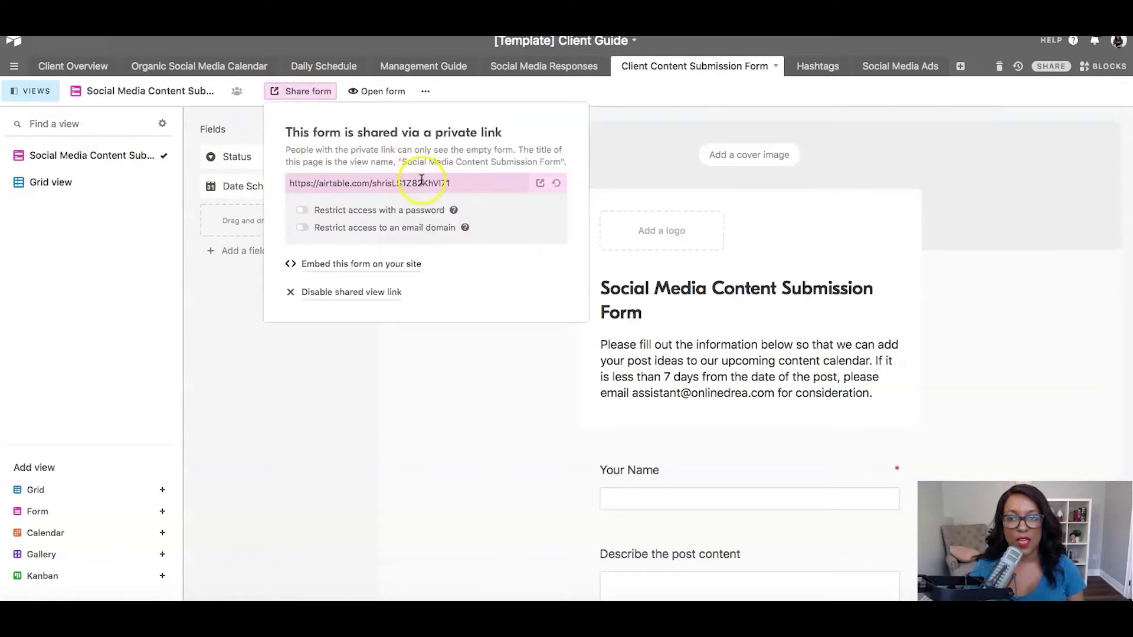
pyautogui.click(421, 180)
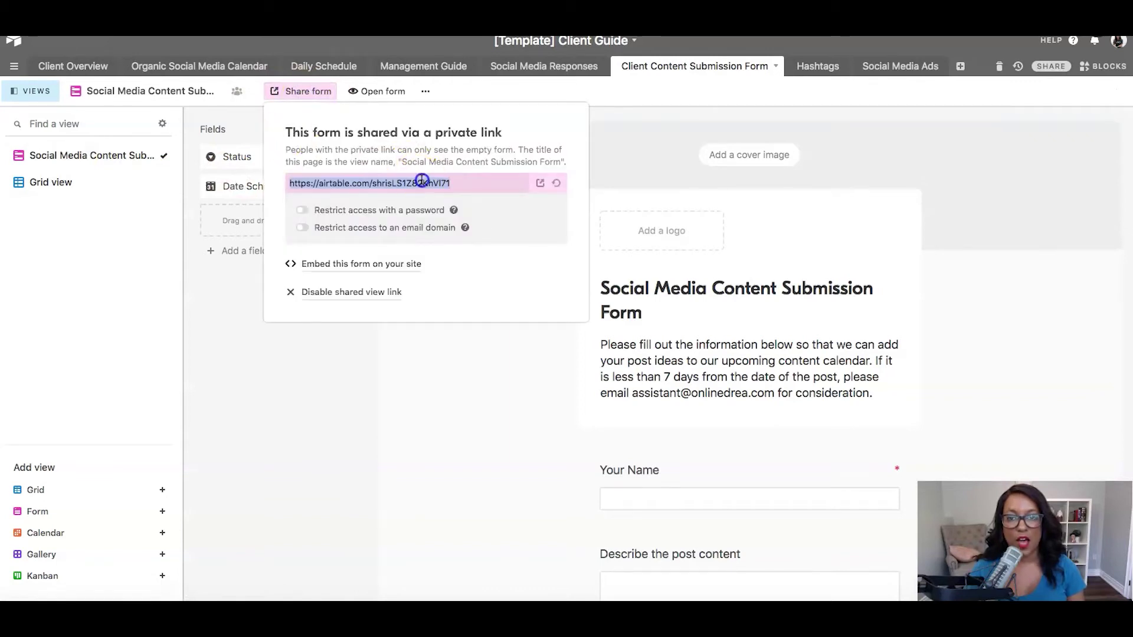
pyautogui.click(538, 185)
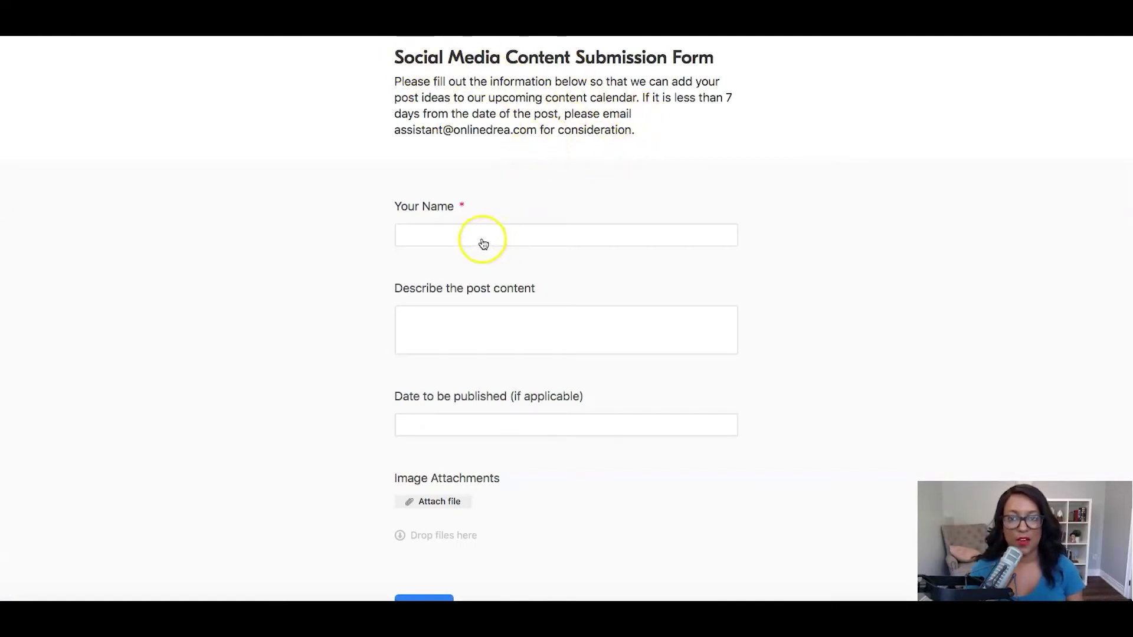
# - Scroll through the live Social Media Content Submission Form preview
pyautogui.scroll(-3, 483, 242)
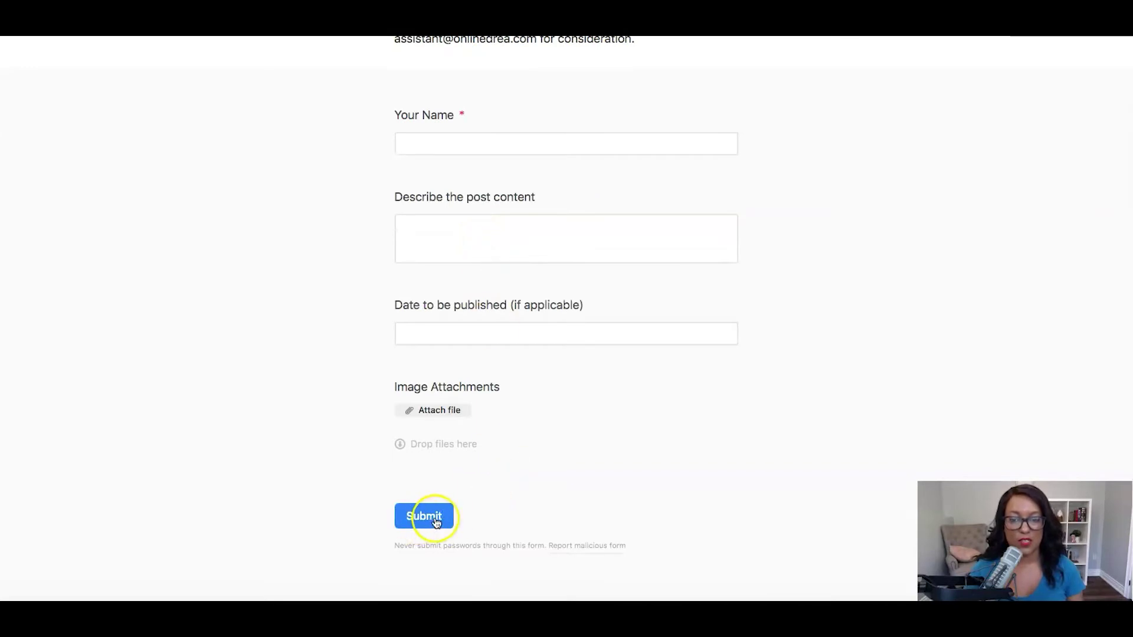
pyautogui.scroll(3, 665, 226)
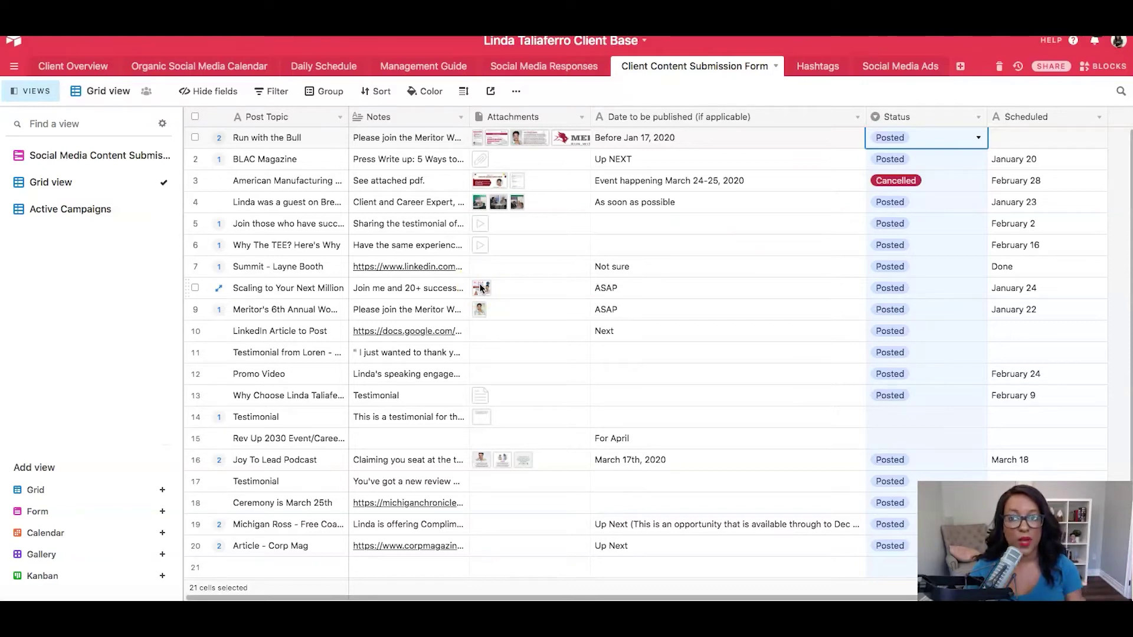
pyautogui.click(242, 137)
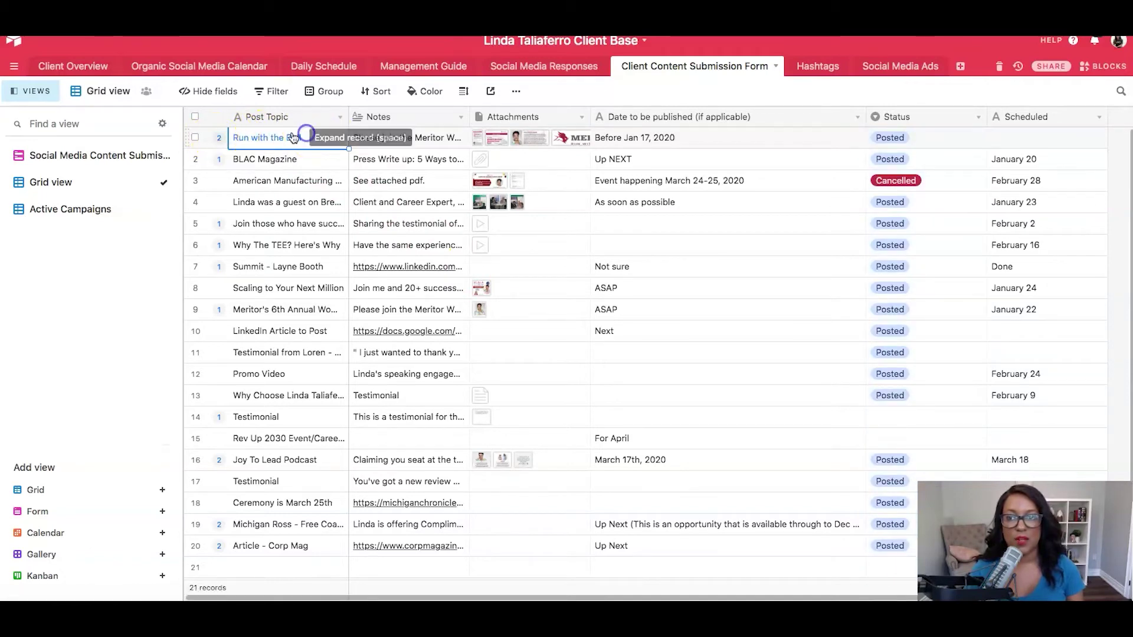
pyautogui.click(217, 137)
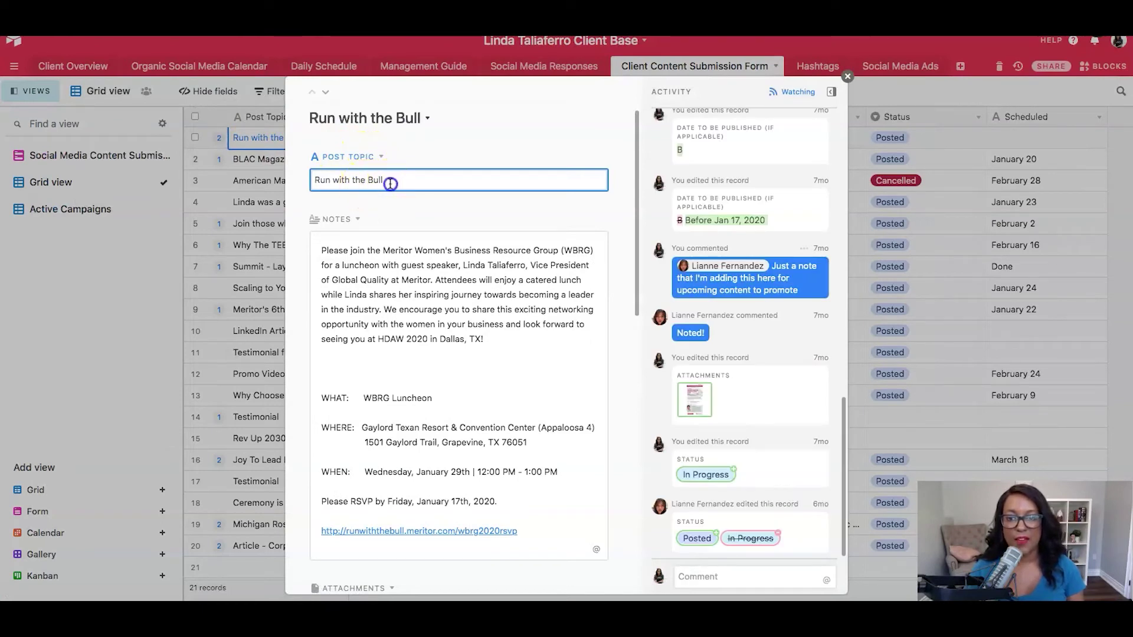
pyautogui.moveTo(387, 182); pyautogui.dragTo(309, 178)
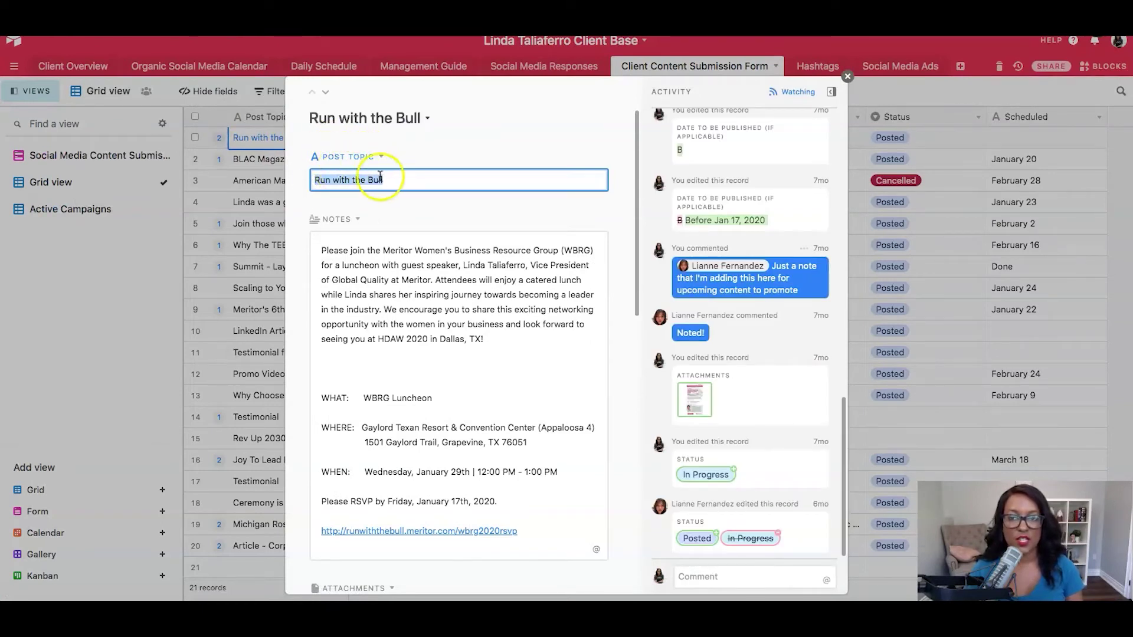
pyautogui.scroll(-1, 401, 150)
pyautogui.scroll(-1, 401, 150)
pyautogui.scroll(2, 401, 149)
pyautogui.scroll(-2, 403, 155)
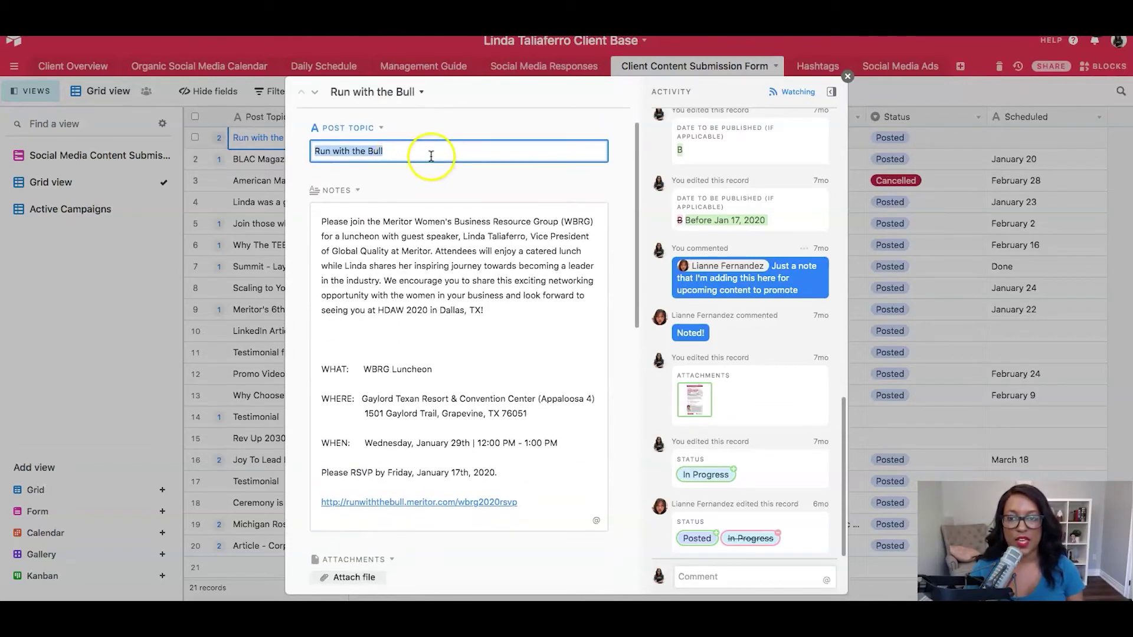
pyautogui.scroll(-2, 433, 154)
pyautogui.moveTo(328, 198); pyautogui.dragTo(579, 488)
pyautogui.click(524, 322)
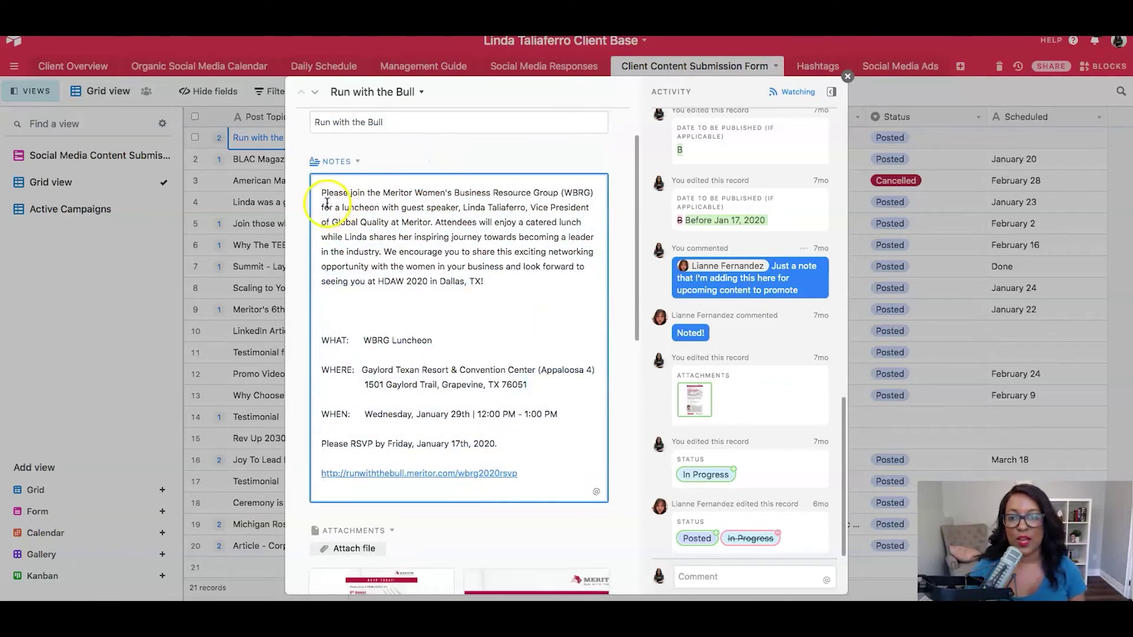
pyautogui.scroll(-2, 391, 267)
pyautogui.scroll(-4, 391, 267)
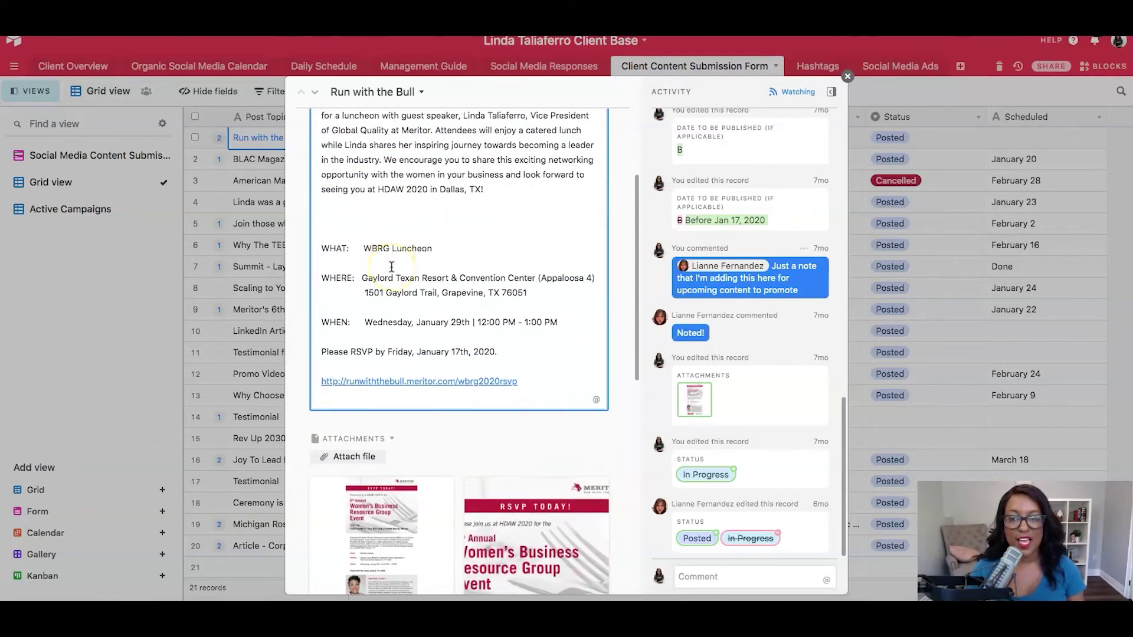
pyautogui.scroll(-6, 442, 233)
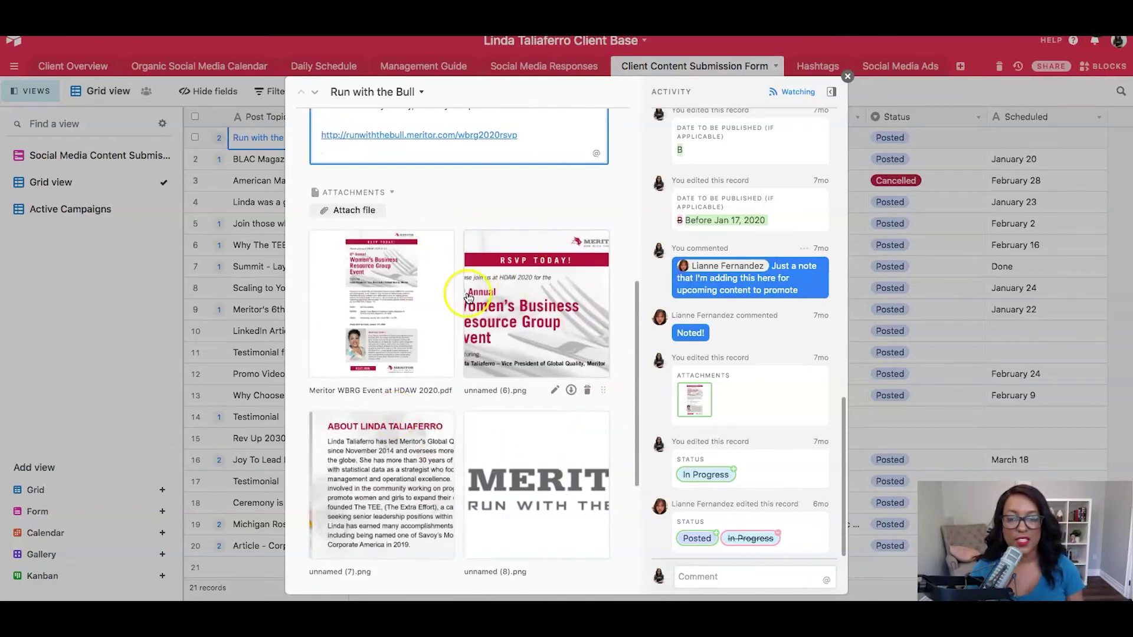
pyautogui.scroll(-8, 468, 298)
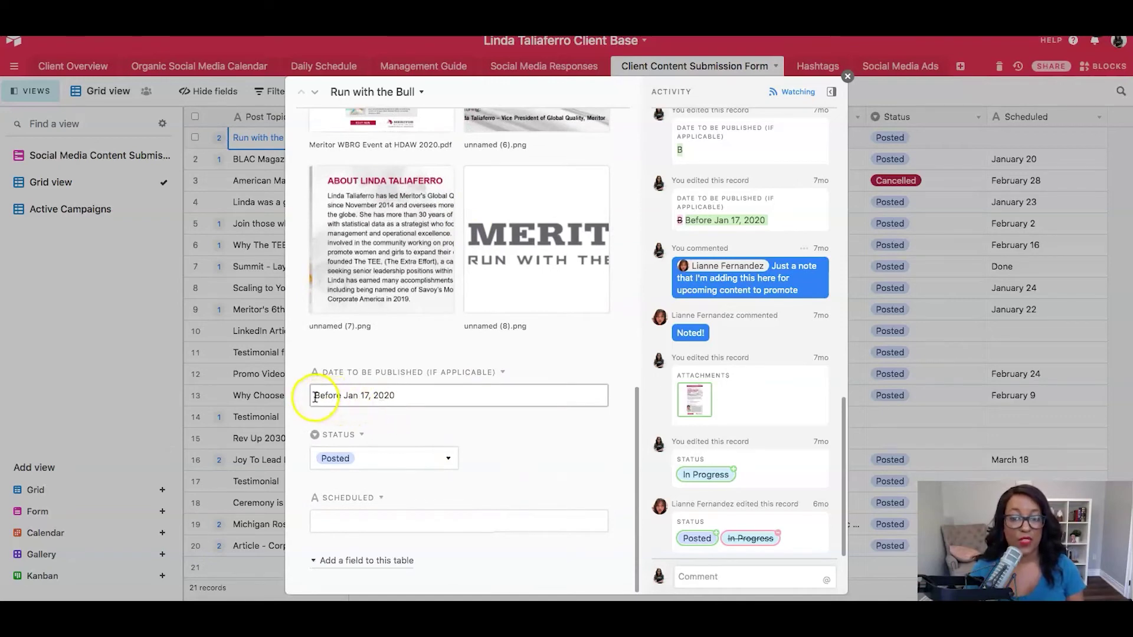
pyautogui.moveTo(315, 397); pyautogui.dragTo(398, 397)
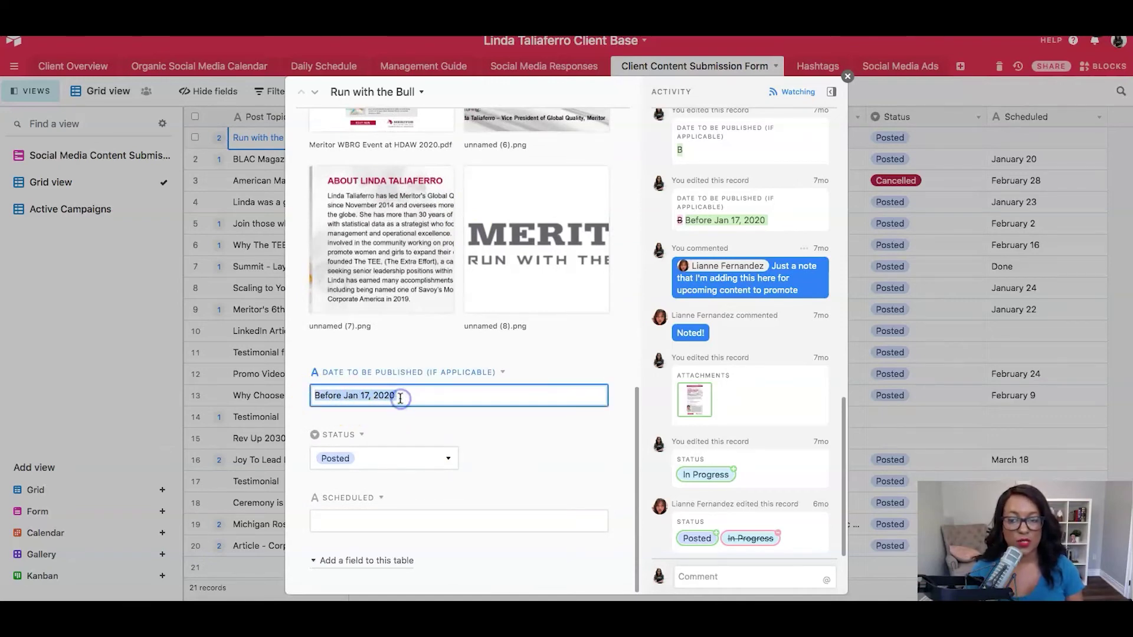
pyautogui.click(378, 467)
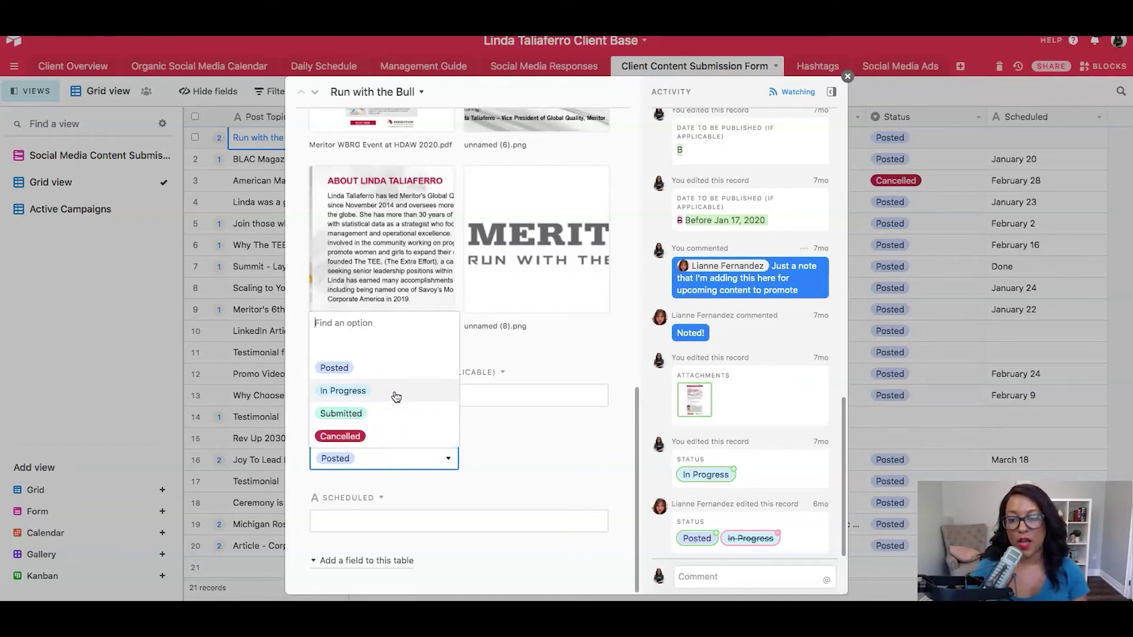
pyautogui.click(848, 77)
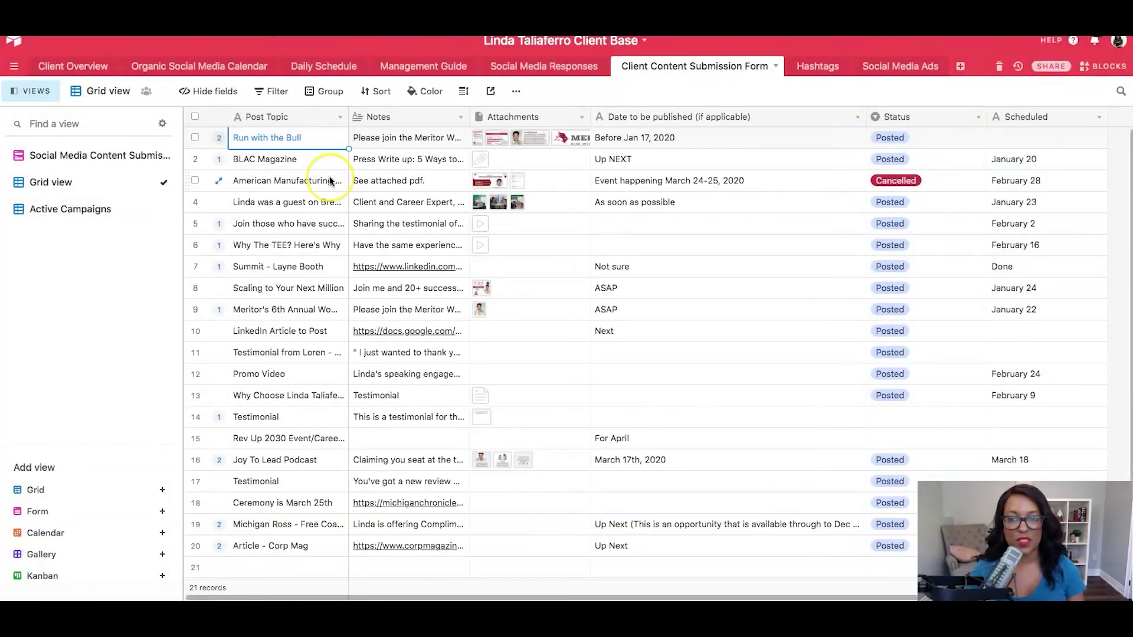